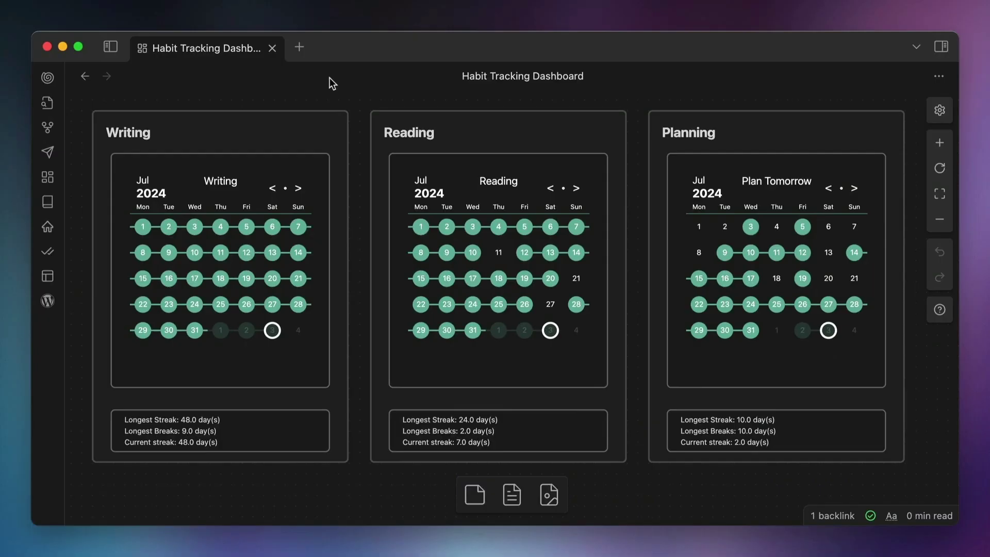
- Select the Writing tracker block to reveal its underlying code
{"action": "left_click", "coordinate": [244, 250]}
{"action": "left_click", "coordinate": [244, 249]}
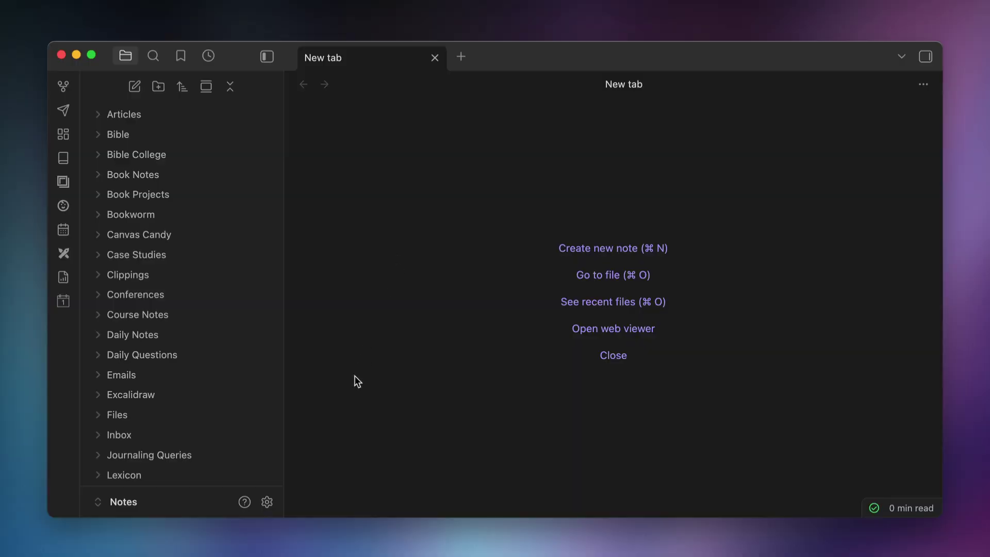
- Search community plugins for 'keep the rhythm' and open the Keep the Rhythm plugin's options
{"action": "left_click", "coordinate": [266, 505]}
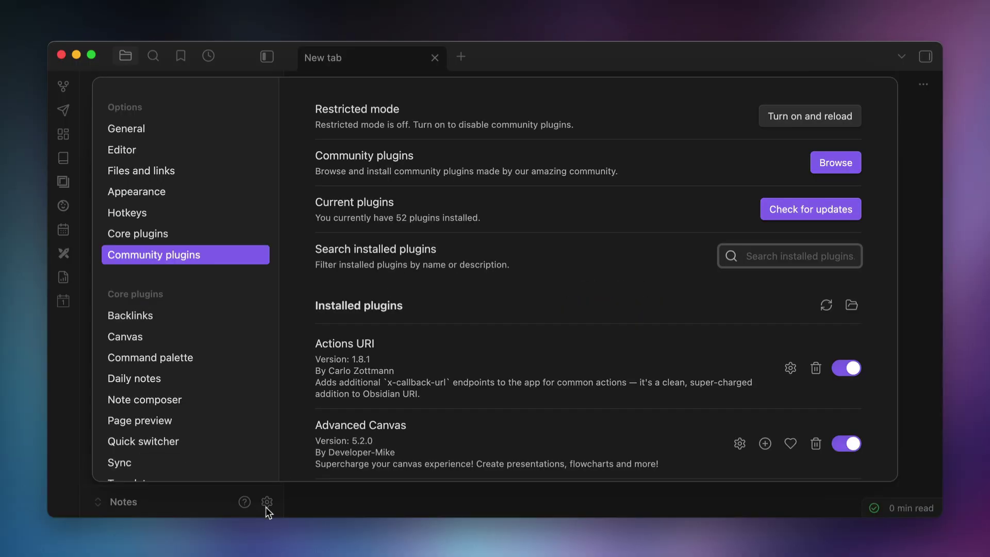
{"action": "left_click", "coordinate": [835, 161]}
{"action": "type", "text": "keep the rhythm"}
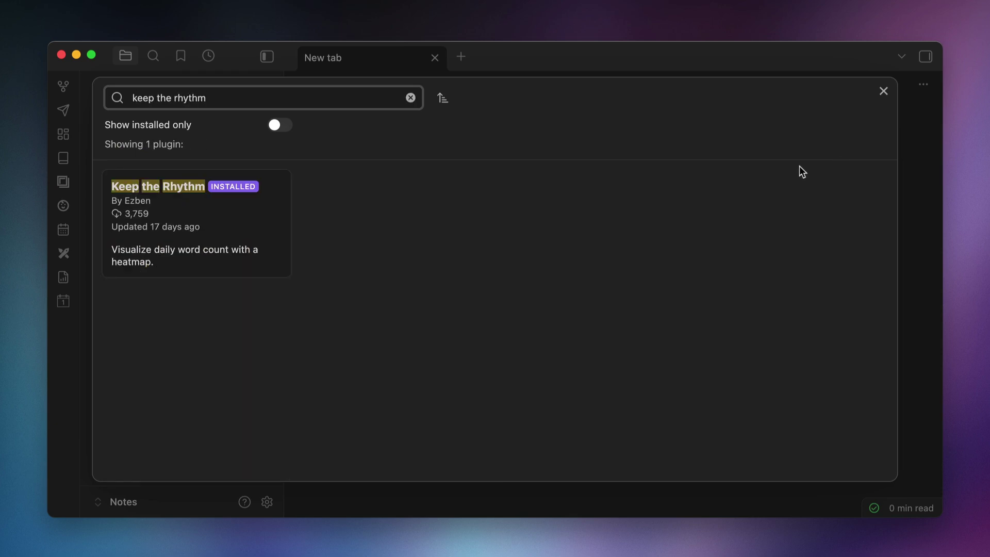
{"action": "left_click", "coordinate": [272, 222]}
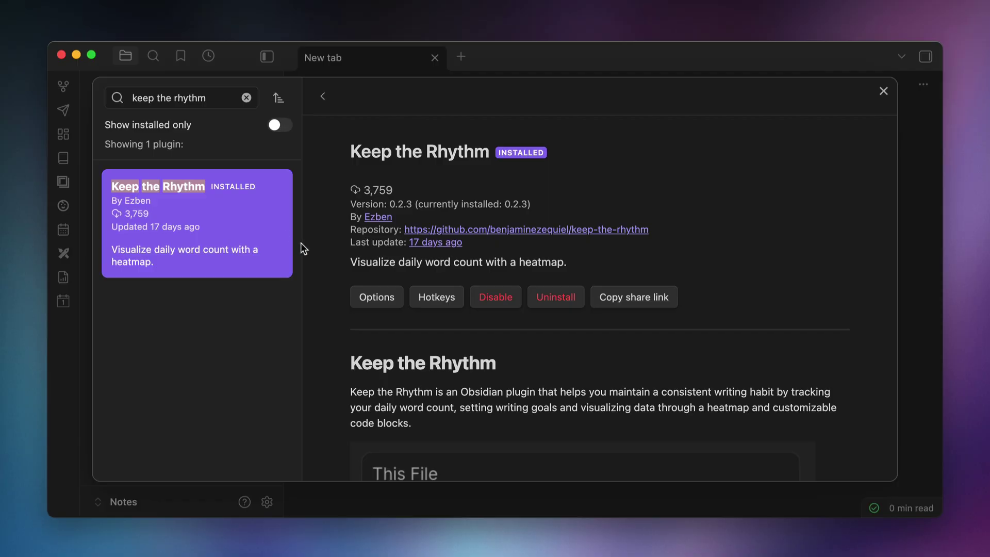
{"action": "left_click", "coordinate": [374, 296]}
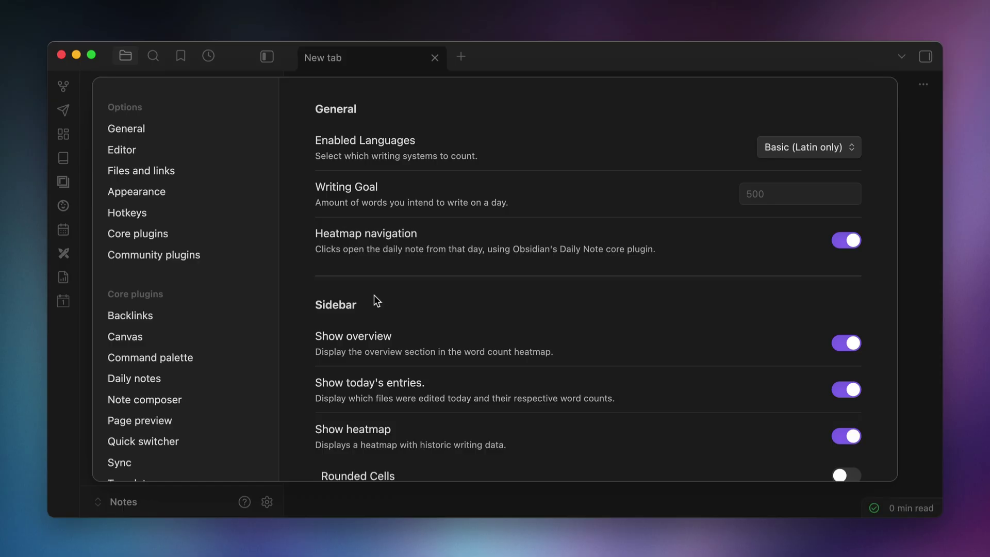
- Keep Basic (Latin only) as the counted language and set the daily writing goal to 1000
{"action": "left_click", "coordinate": [813, 150]}
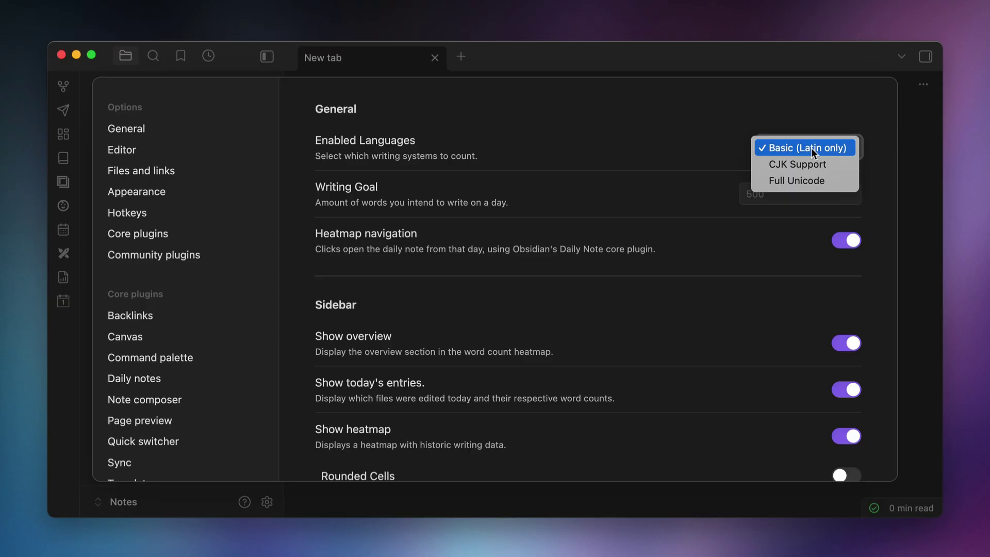
{"action": "left_click", "coordinate": [812, 148]}
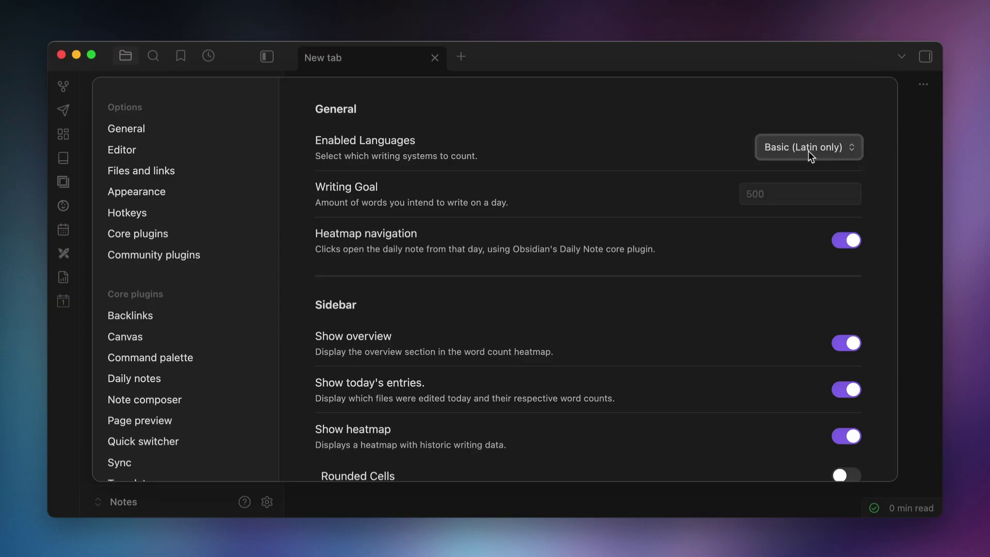
{"action": "left_click", "coordinate": [792, 187]}
{"action": "type", "text": "1000"}
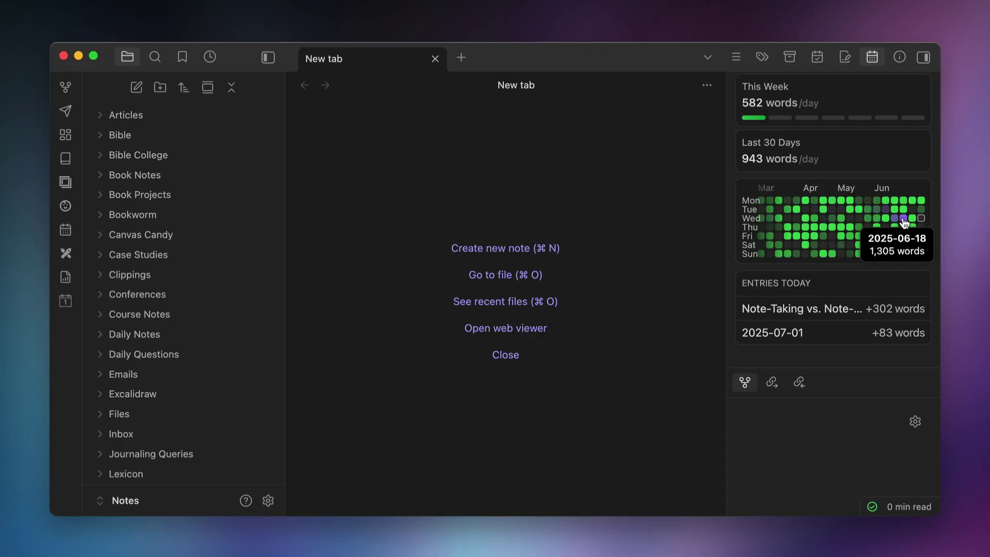
- Open the 2025-06-18 daily note from its heatmap cell
{"action": "left_click", "coordinate": [903, 218]}
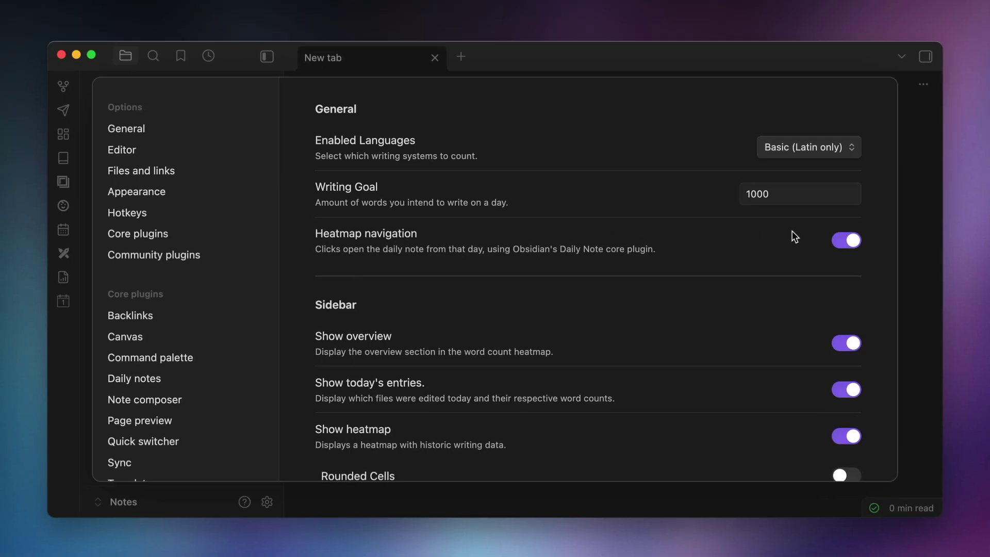
- Scroll to the Heatmaps settings and list the Coloring Mode choices: stops, gradual, solid, liquid
{"action": "scroll", "coordinate": [792, 237], "scroll_direction": "down", "scroll_amount": 1}
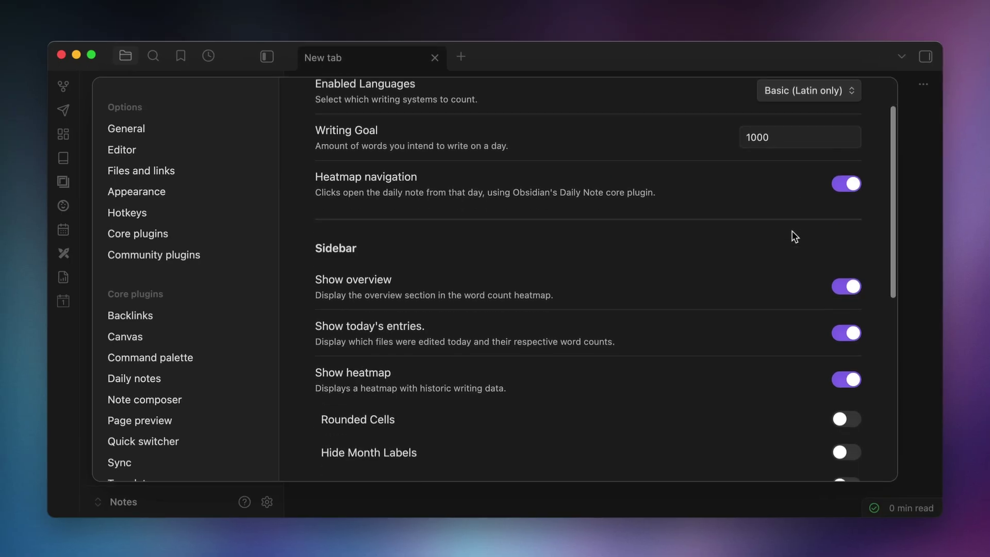
{"action": "scroll", "coordinate": [792, 231], "scroll_direction": "down", "scroll_amount": 2}
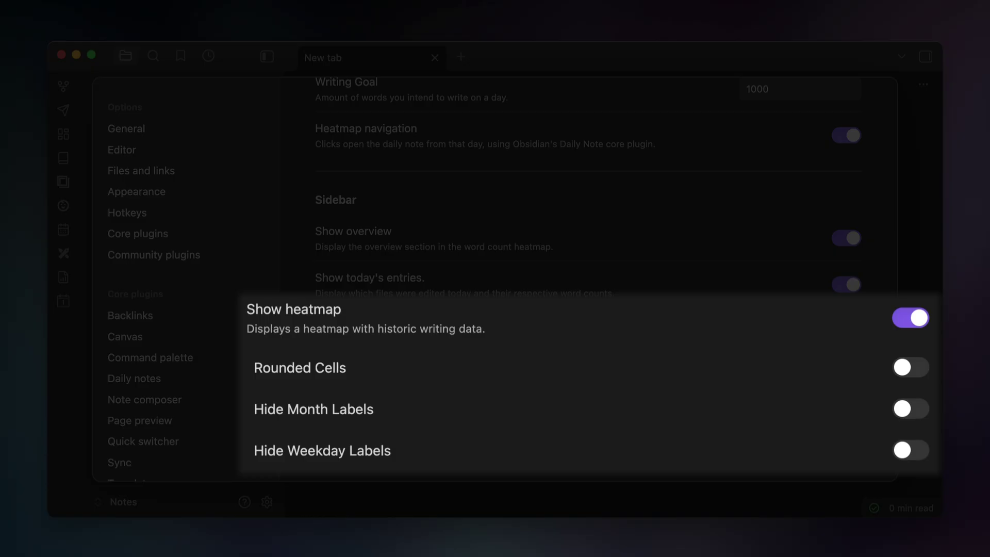
{"action": "scroll", "coordinate": [792, 235], "scroll_direction": "down", "scroll_amount": 5}
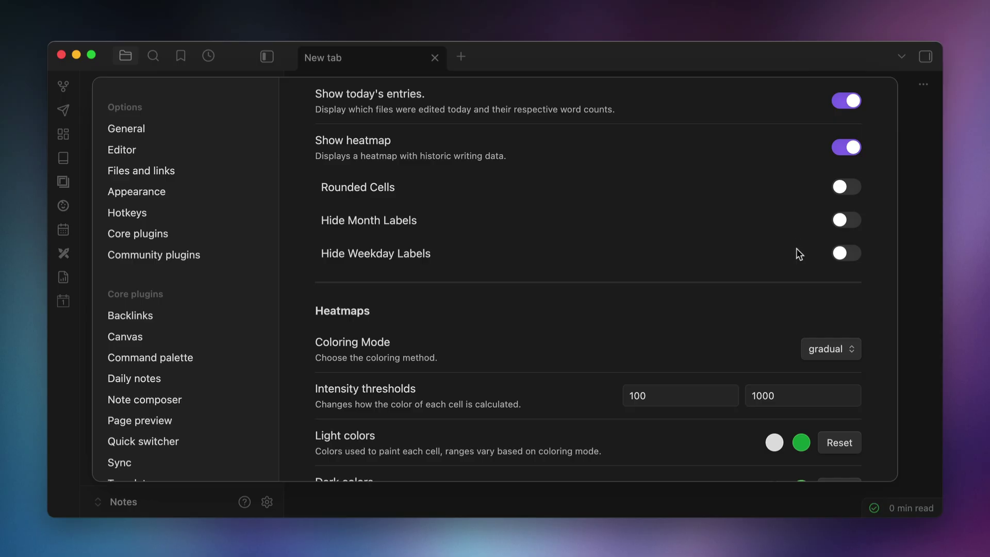
{"action": "left_click", "coordinate": [816, 345]}
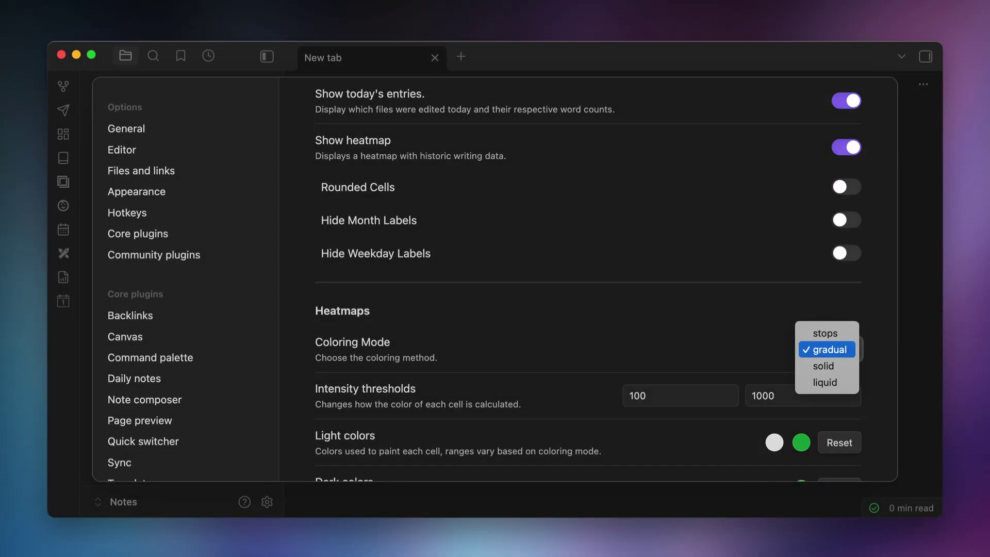
- Keep gradual as the heatmap coloring mode and scroll through the remaining settings
{"action": "left_click", "coordinate": [816, 350]}
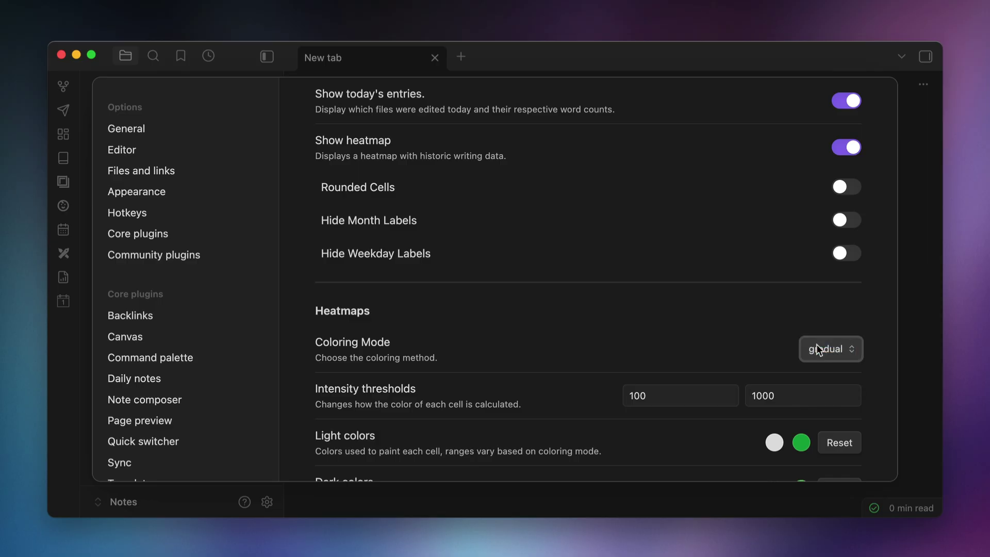
{"action": "scroll", "coordinate": [816, 345], "scroll_direction": "down", "scroll_amount": 5}
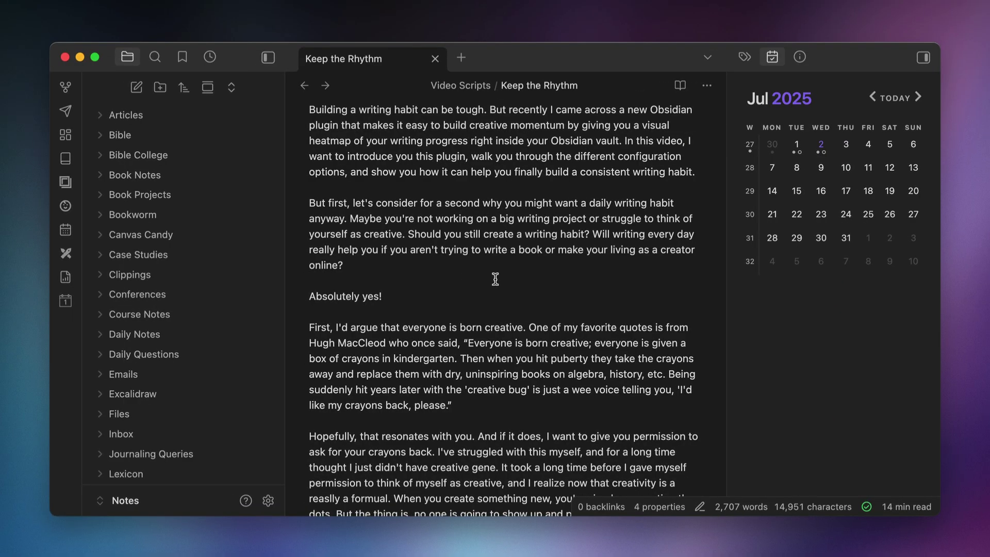
- Run 'Keep the Rhythm: Open sidebar view' from the command palette
{"action": "key", "text": "super+p"}
{"action": "type", "text": "K"}
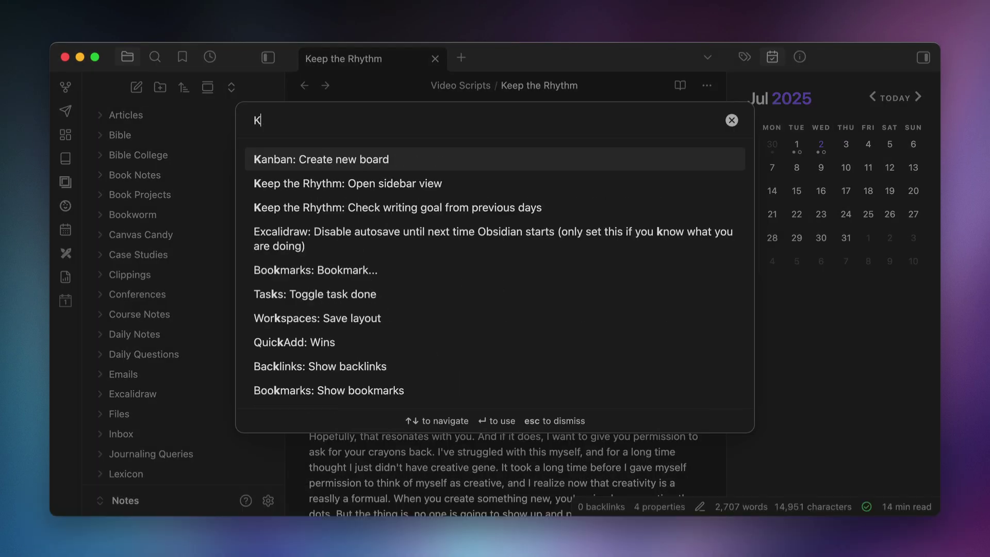
{"action": "type", "text": "eep the Rhythm"}
{"action": "key", "text": "Return"}
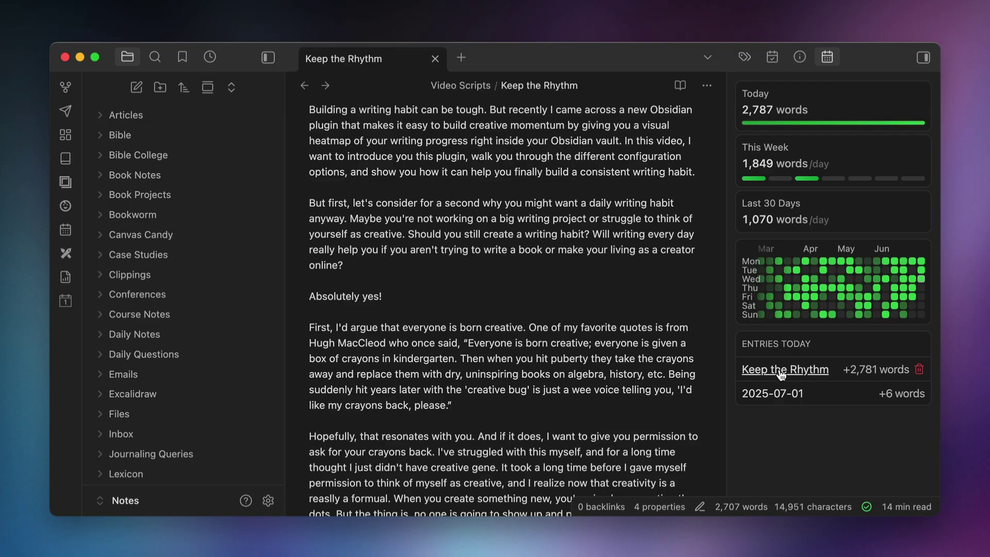
- Delete the 2025-07-01 entry from Entries Today
{"action": "mouse_move", "coordinate": [835, 393]}
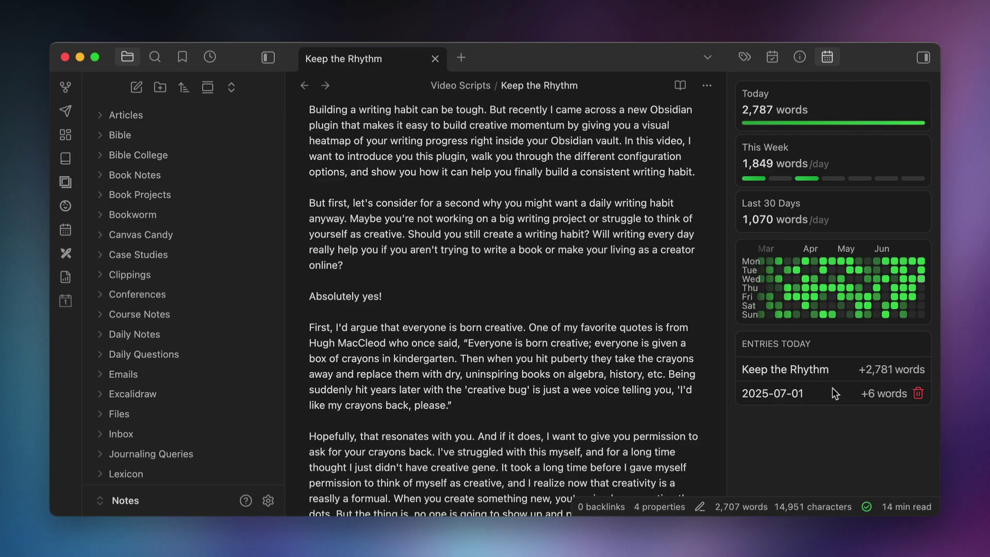
{"action": "left_click", "coordinate": [918, 394]}
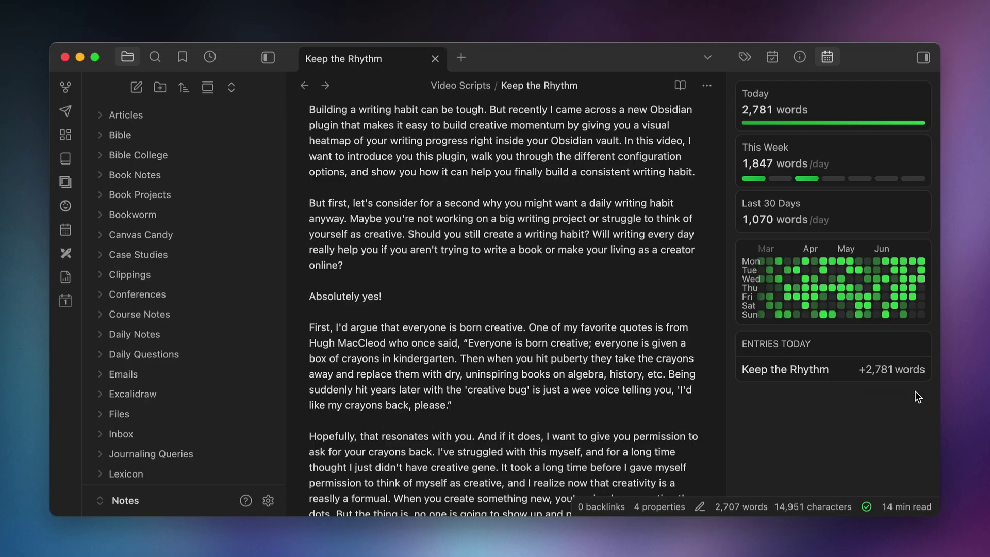
- Add a new sidebar stat slot and toggle its This File count between characters and words
{"action": "left_click", "coordinate": [831, 240]}
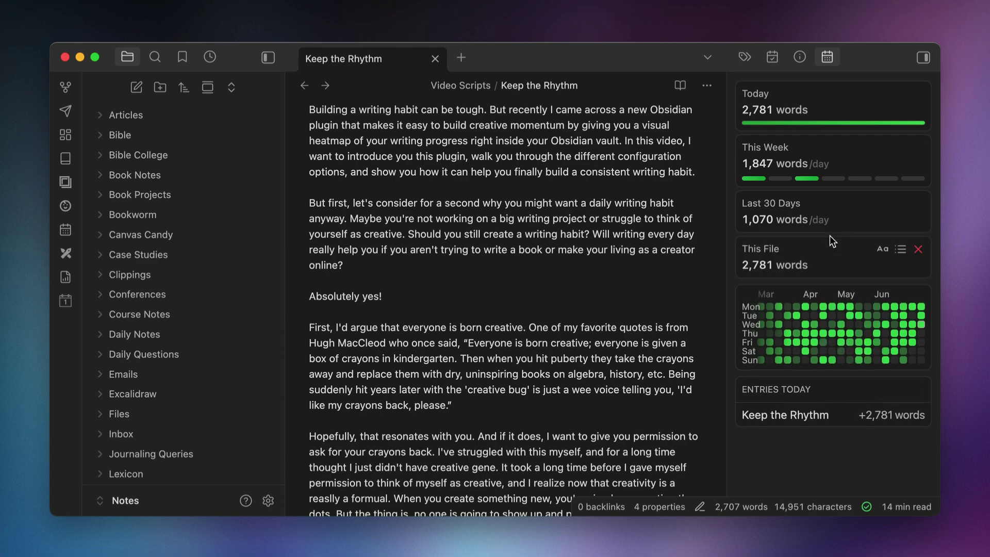
{"action": "left_click", "coordinate": [882, 252]}
{"action": "left_click", "coordinate": [882, 251]}
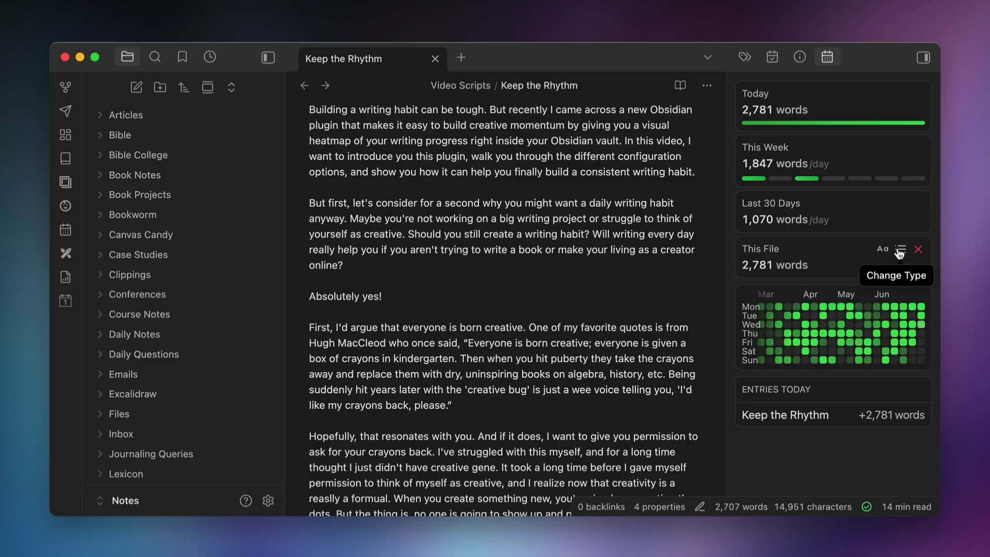
- Cycle the slot through streak, today, week, month, year, 24h, 7d, 30d, year, vault, ending on This File
{"action": "left_click", "coordinate": [900, 251]}
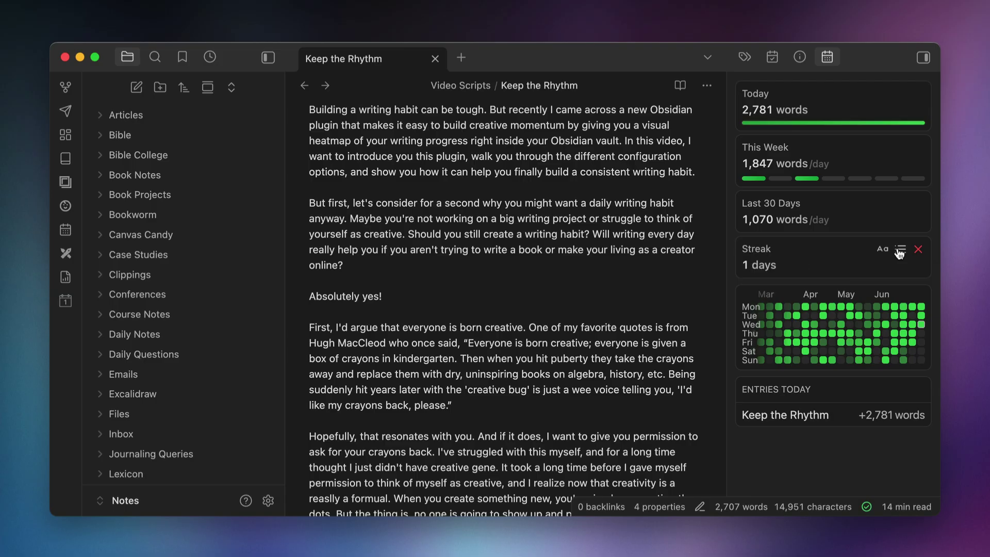
{"action": "left_click", "coordinate": [900, 251]}
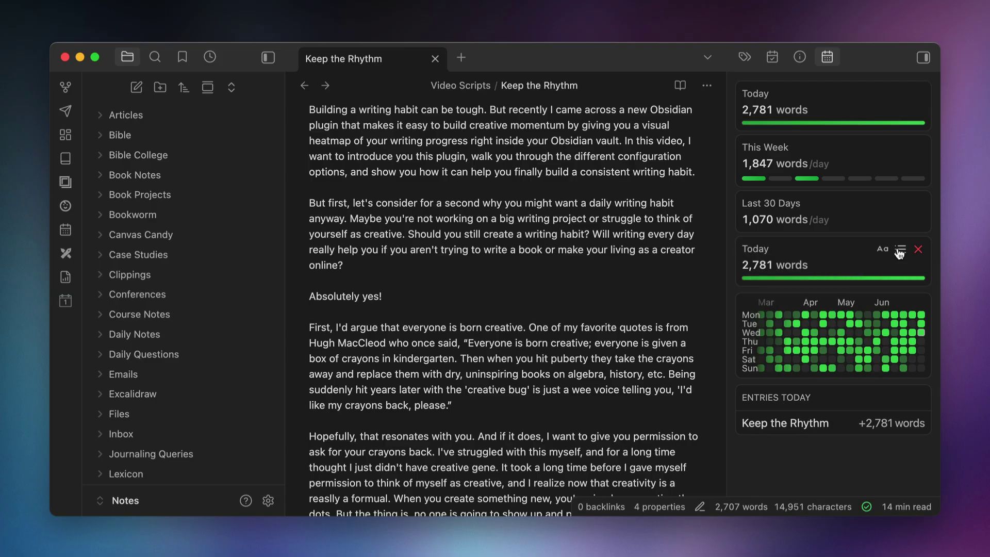
{"action": "left_click", "coordinate": [900, 251]}
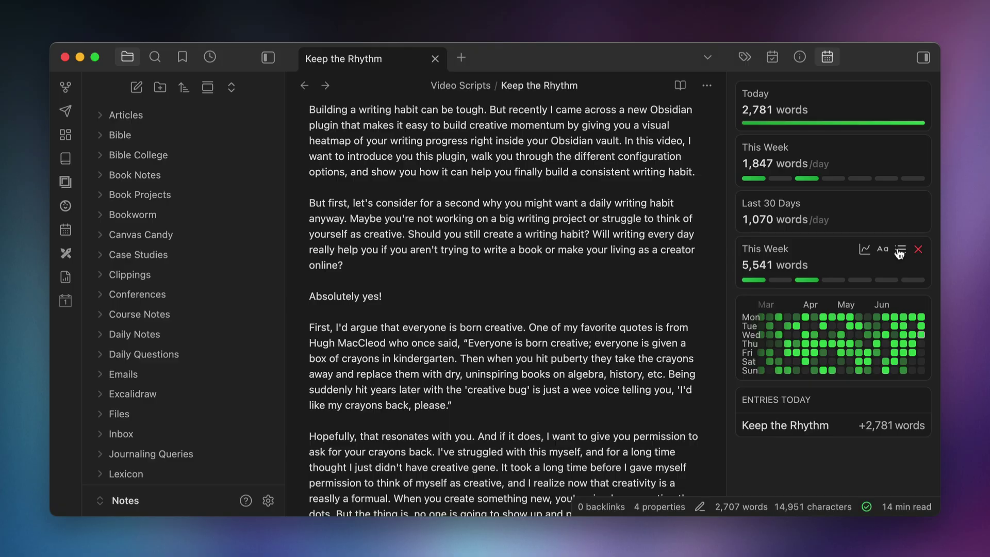
{"action": "left_click", "coordinate": [900, 251]}
{"action": "left_click", "coordinate": [899, 251]}
{"action": "left_click", "coordinate": [900, 251]}
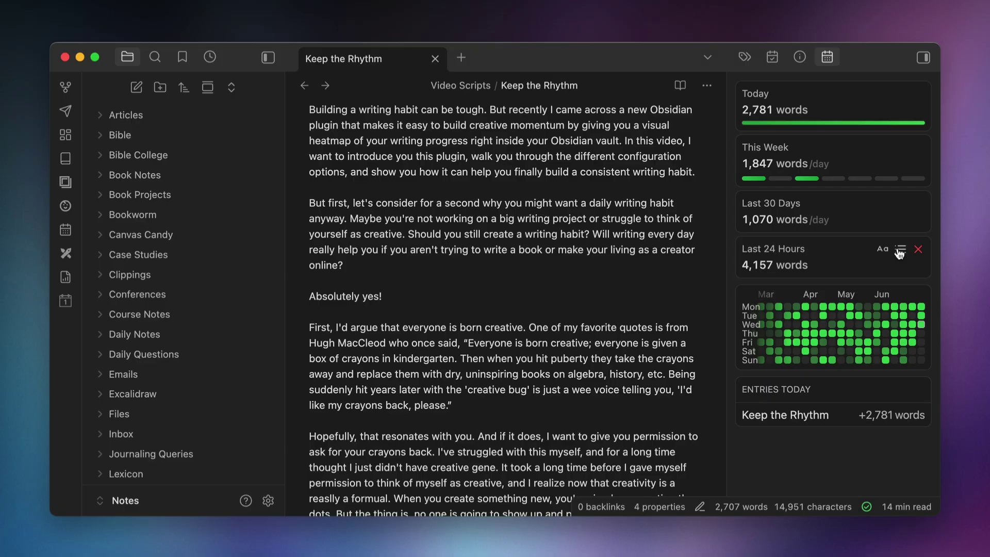
{"action": "left_click", "coordinate": [900, 252]}
{"action": "left_click", "coordinate": [900, 251]}
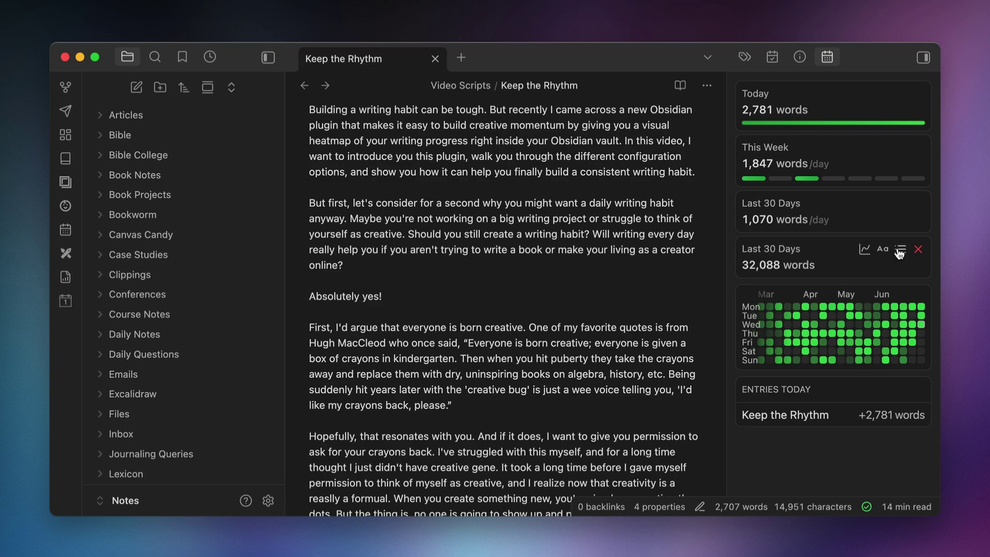
{"action": "left_click", "coordinate": [900, 252]}
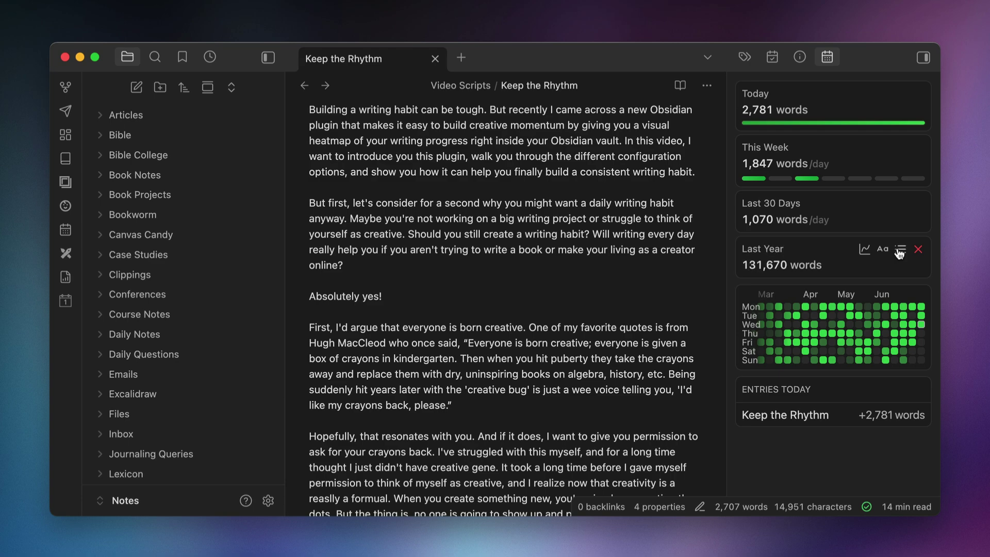
{"action": "left_click", "coordinate": [900, 251]}
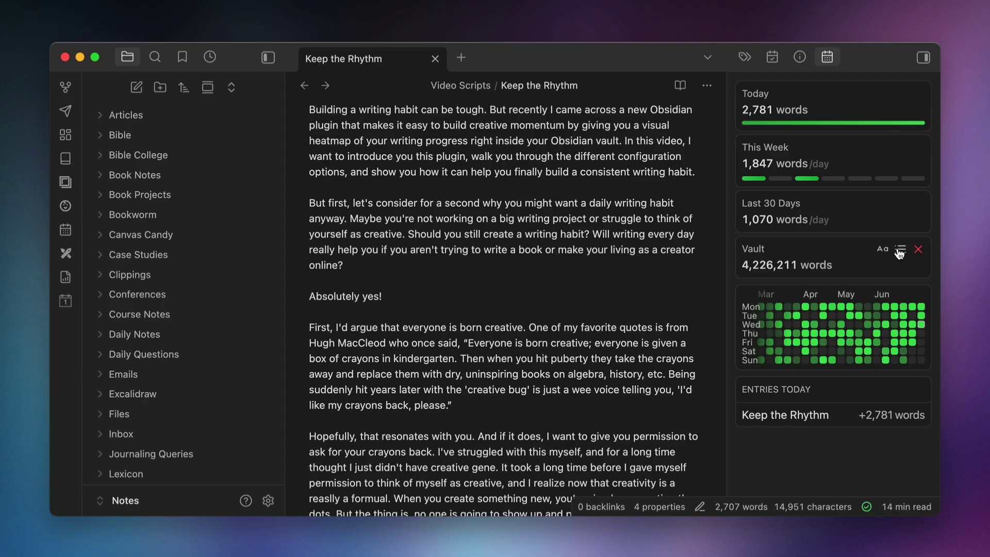
{"action": "left_click", "coordinate": [900, 251]}
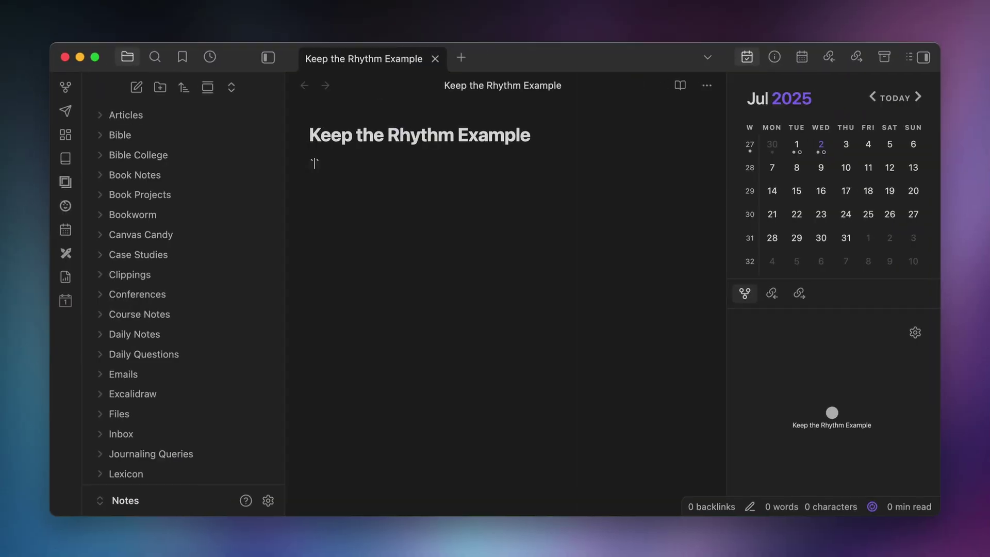
- Add a ktr-heatmap code block to the Keep the Rhythm Example note so it renders
{"action": "type", "text": "tr-heatmap"}
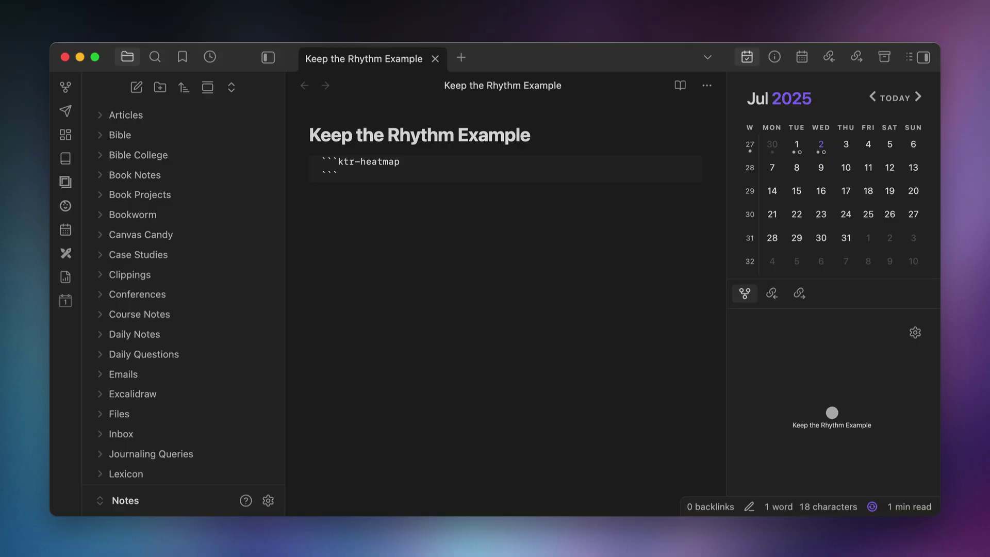
{"action": "key", "text": "Return"}
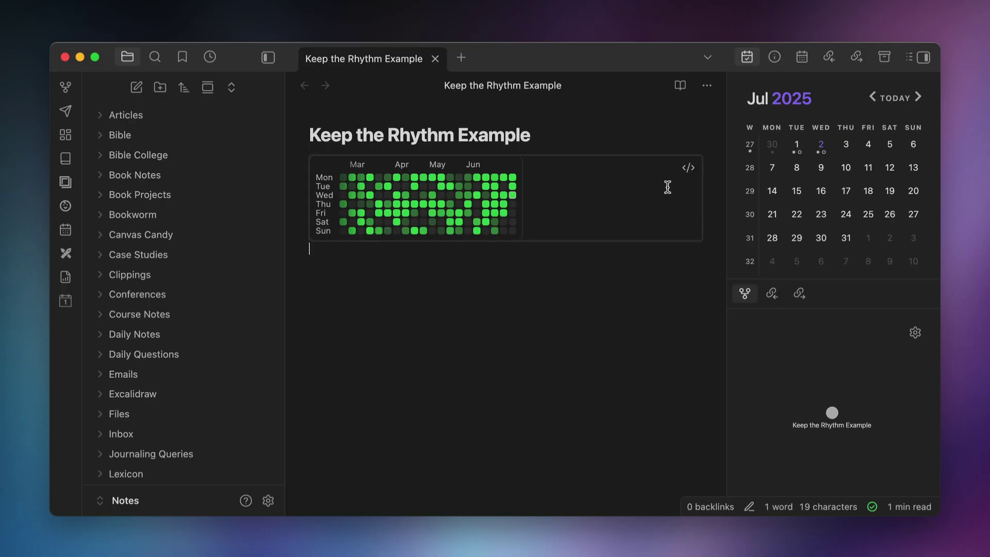
- Add a filepath starts_with "Video Scripts" filter line to the heatmap block
{"action": "left_click", "coordinate": [688, 167]}
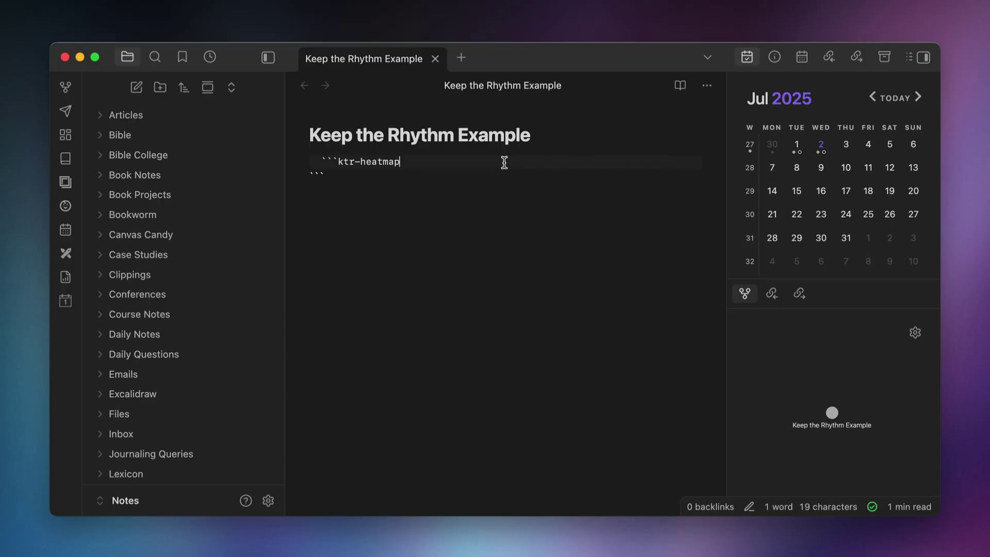
{"action": "key", "text": "Return"}
{"action": "type", "text": "filepath starts_with \"Video Scripts\""}
{"action": "left_click", "coordinate": [310, 248]}
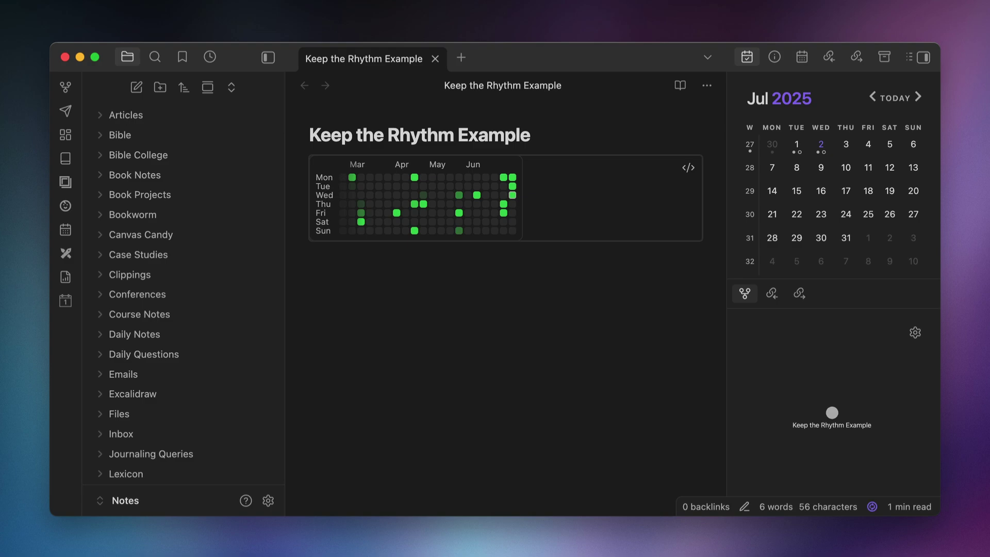
- Expand the heatmap filter to Articles OR Video Scripts OR Newsletters OR Emails path conditions
{"action": "left_click", "coordinate": [688, 168]}
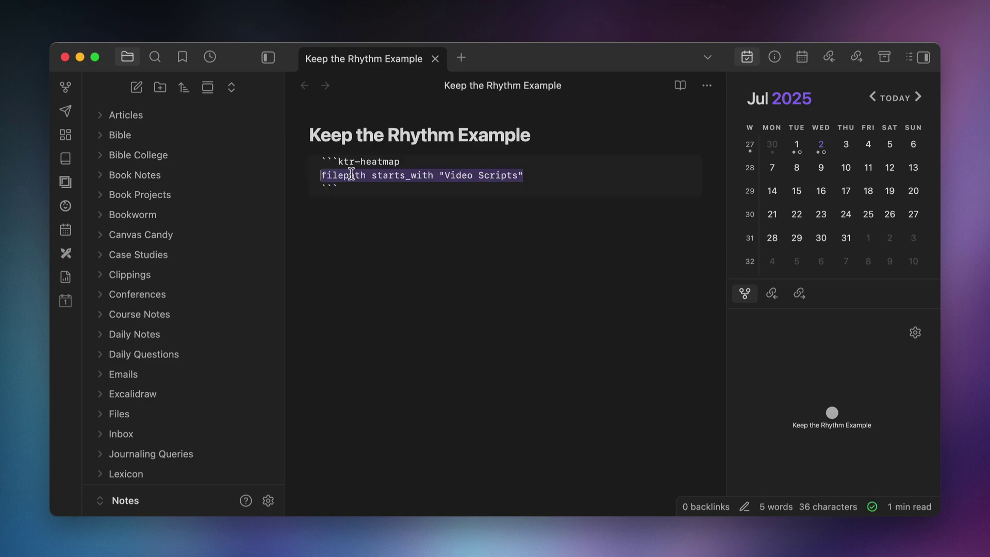
{"action": "left_click", "coordinate": [322, 175]}
{"action": "type", "text": "("}
{"action": "left_click", "coordinate": [537, 175]}
{"action": "type", "text": ")"}
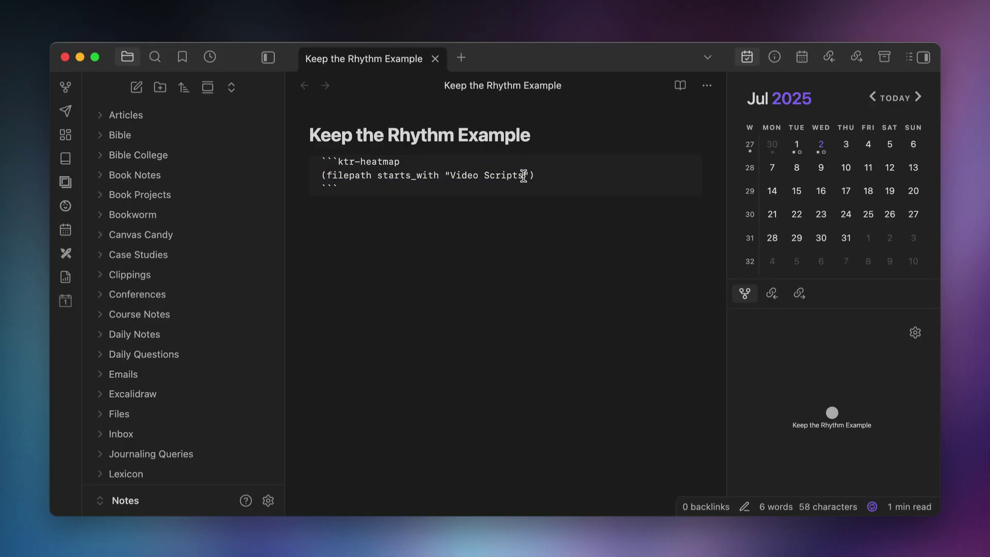
{"action": "left_click_drag", "start_coordinate": [522, 175], "coordinate": [447, 176]}
{"action": "type", "text": "Articles"}
{"action": "key", "text": "Right"}
{"action": "key", "text": "Right"}
{"action": "type", "text": "OR (file"}
{"action": "type", "text": "path starts_with \"Video Scripts\""}
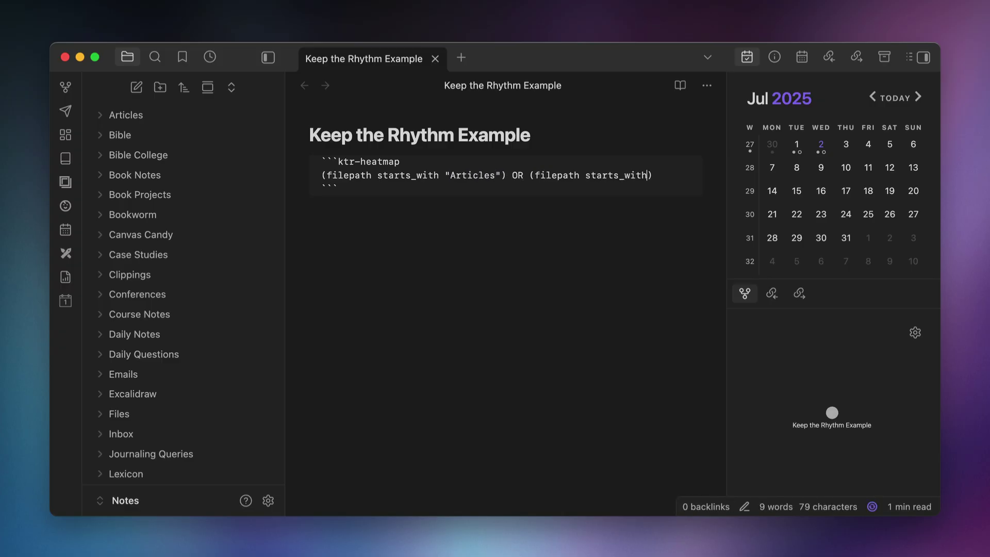
{"action": "type", "text": ") OR (filepath starts_with \"Newslette"}
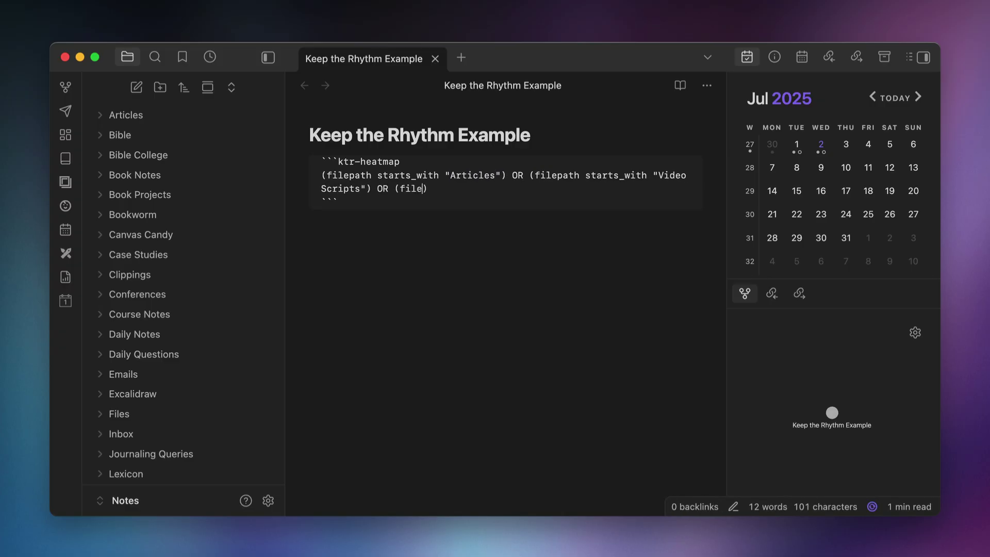
{"action": "type", "text": "rs\") OR (filepath starts_with \"Emails"}
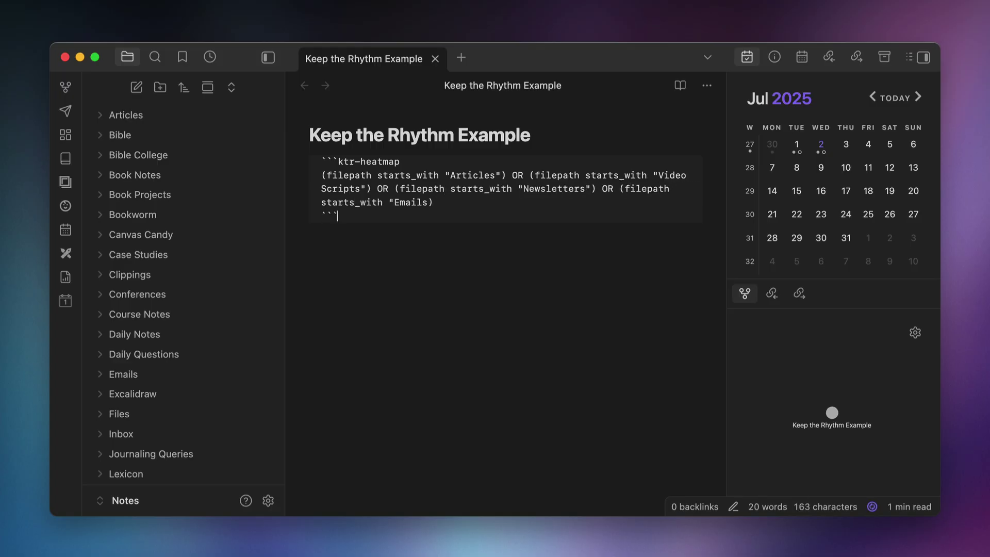
{"action": "key", "text": "Return"}
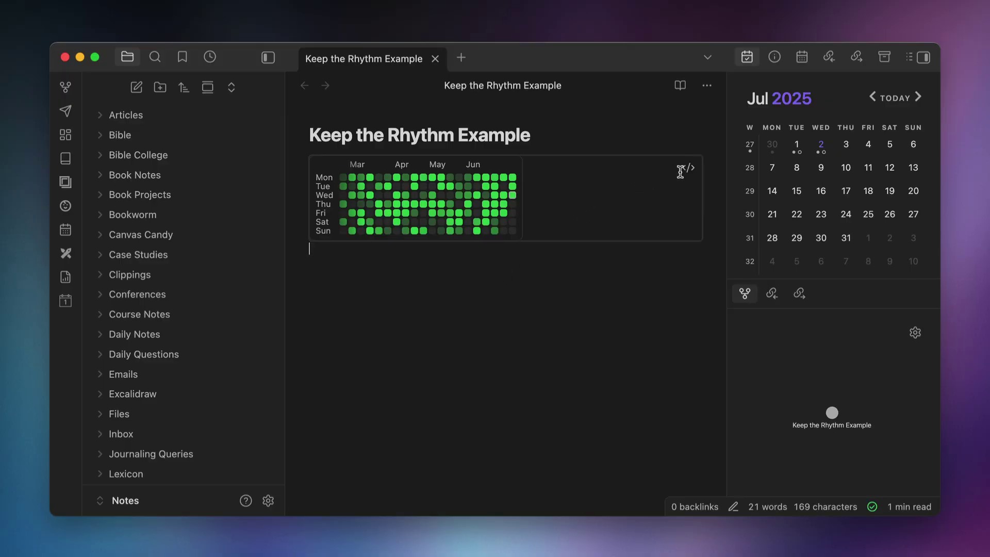
- Add a WEEKS 52 line below the heatmap query for a year-long grid
{"action": "left_click", "coordinate": [685, 172]}
{"action": "left_click", "coordinate": [509, 206]}
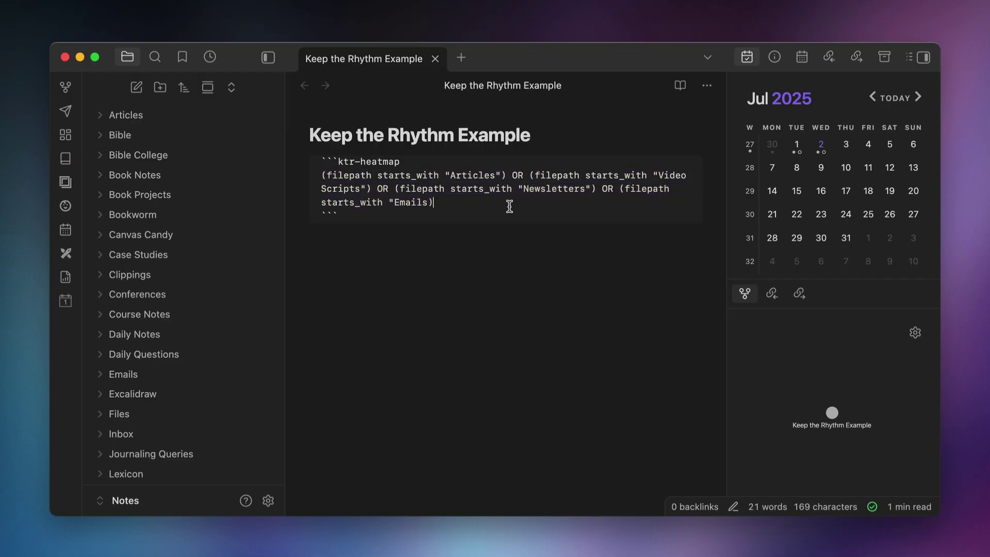
{"action": "key", "text": "Return"}
{"action": "type", "text": "WEEKS 52"}
{"action": "left_click", "coordinate": [310, 248]}
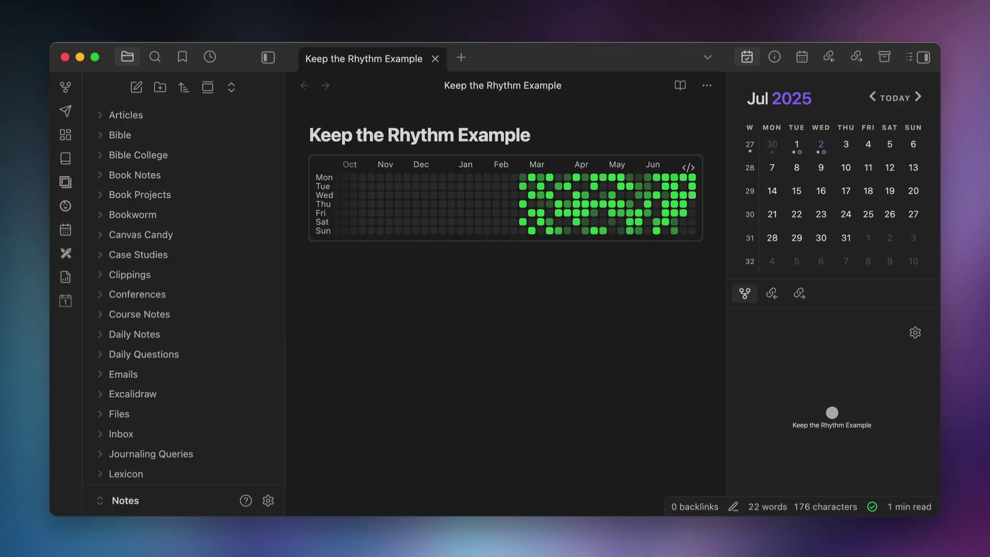
- Insert a ktr-slots block with CURRENT_WEEK, words and a ktr-entries block below the heatmap
{"action": "type", "text": "```ktr-slots"}
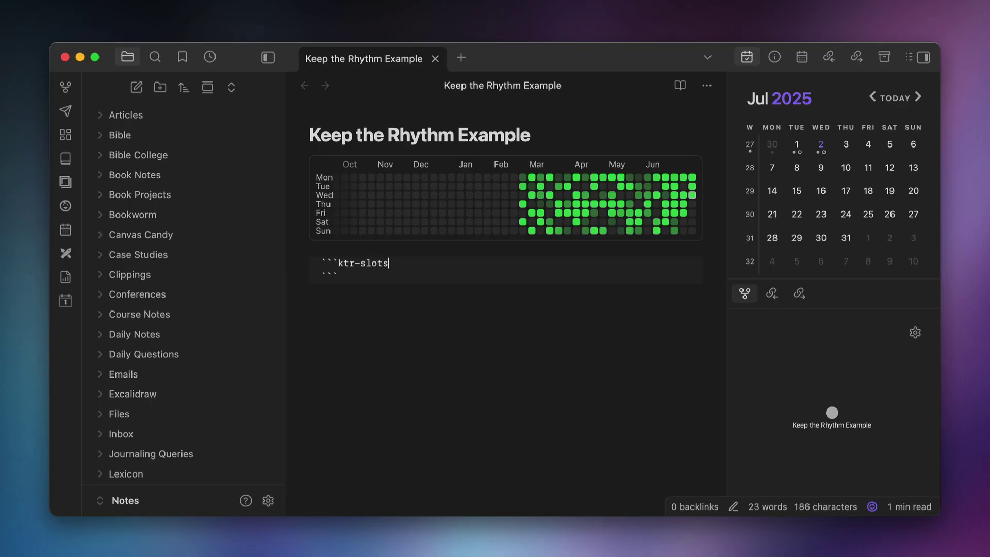
{"action": "key", "text": "Return"}
{"action": "type", "text": "CURRENT_WEEK, words"}
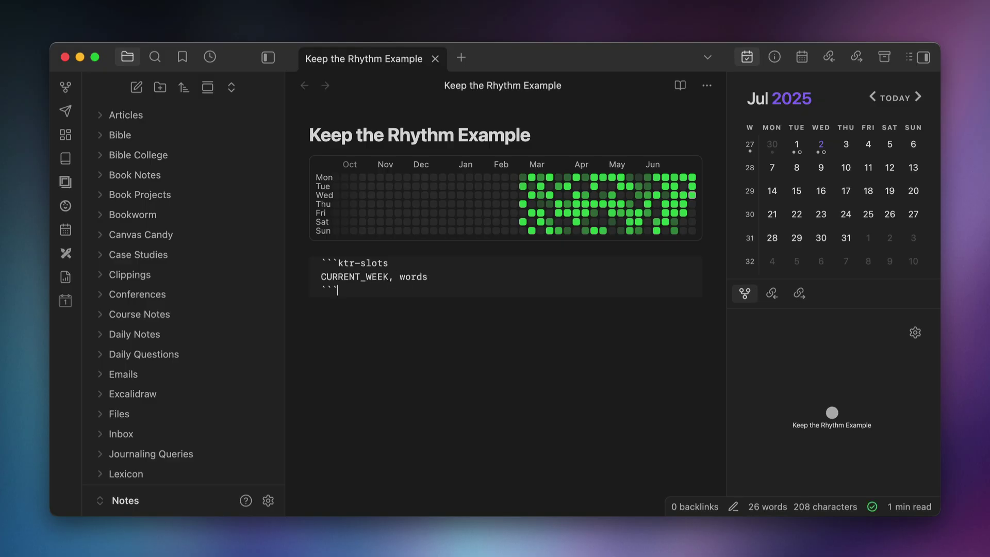
{"action": "key", "text": "Down"}
{"action": "key", "text": "Down"}
{"action": "type", "text": "```ktr-entries"}
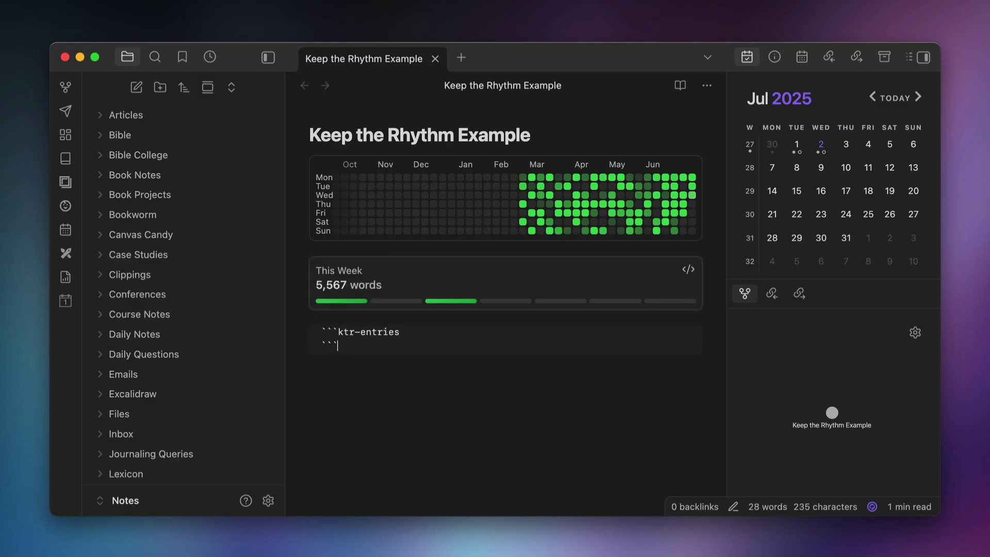
{"action": "key", "text": "Down"}
{"action": "key", "text": "Down"}
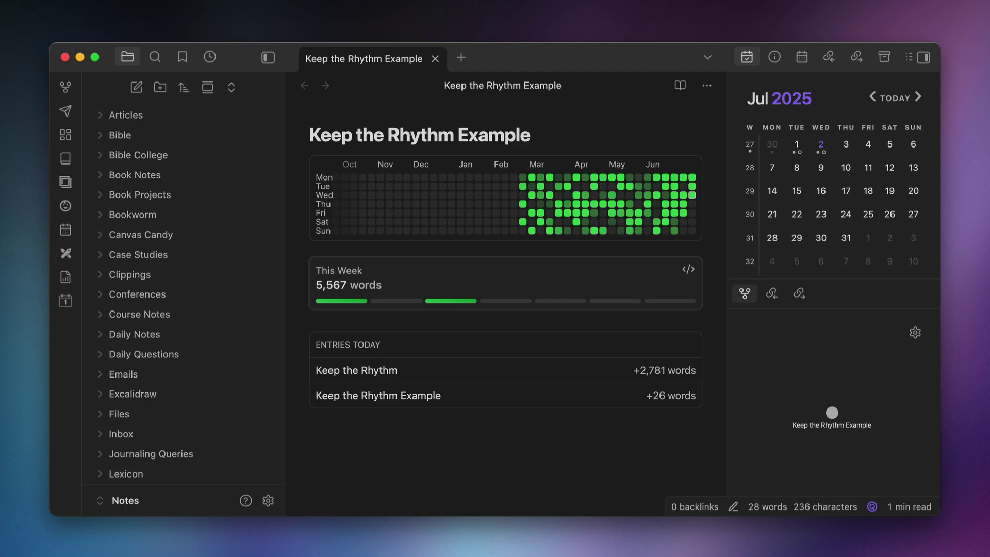